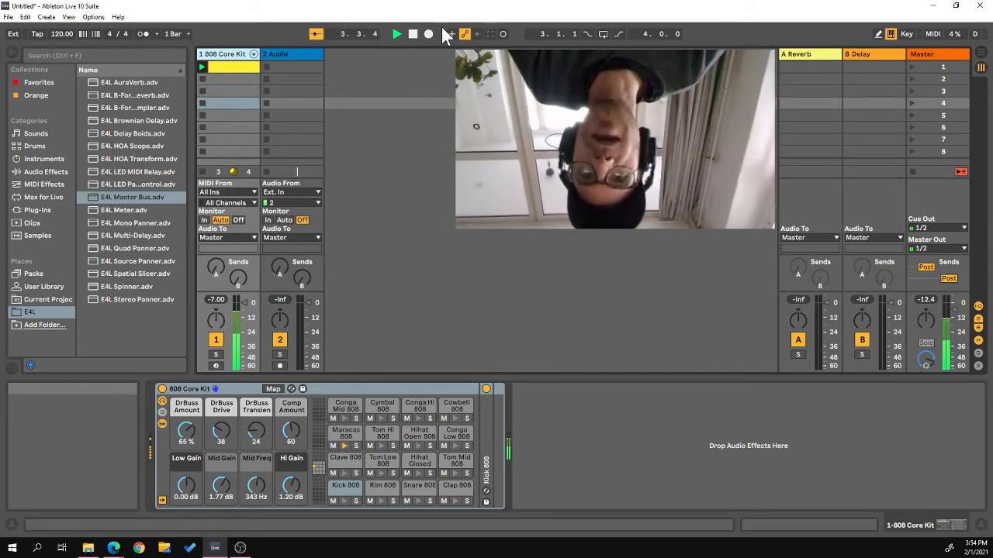
Step: Stop playback and add the E4L Source Panner after the drum rack on the 808 Core Kit track
click(415, 37)
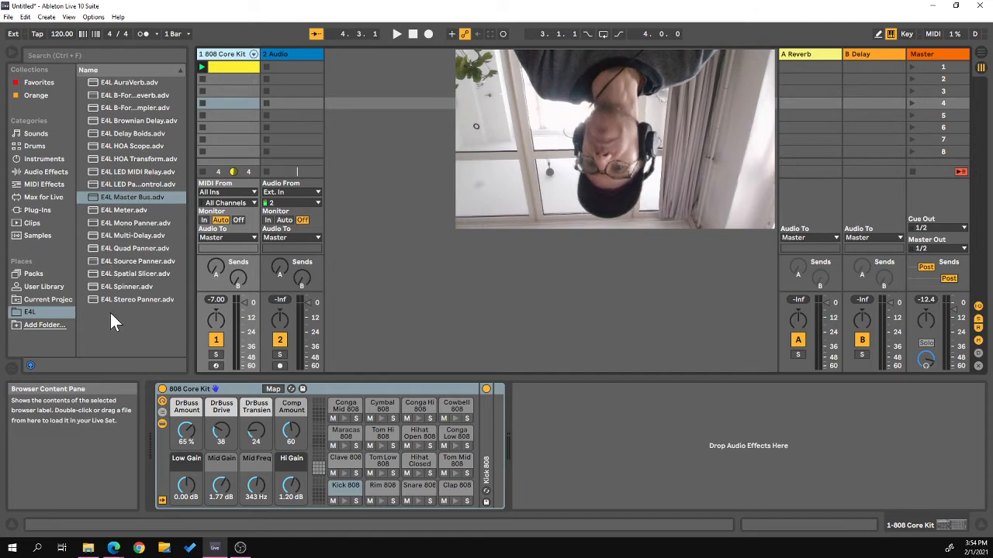
click(123, 263)
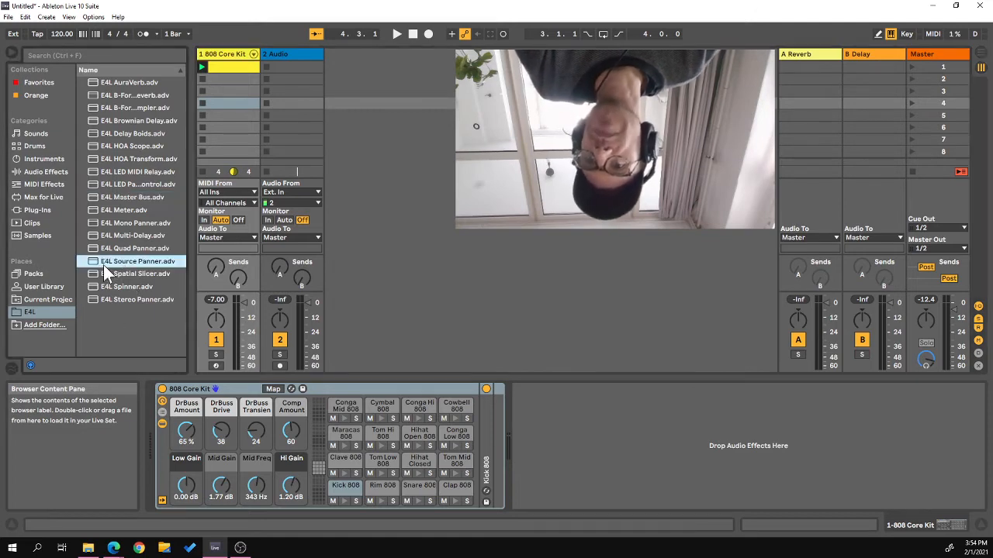
drag(103, 266, 555, 428)
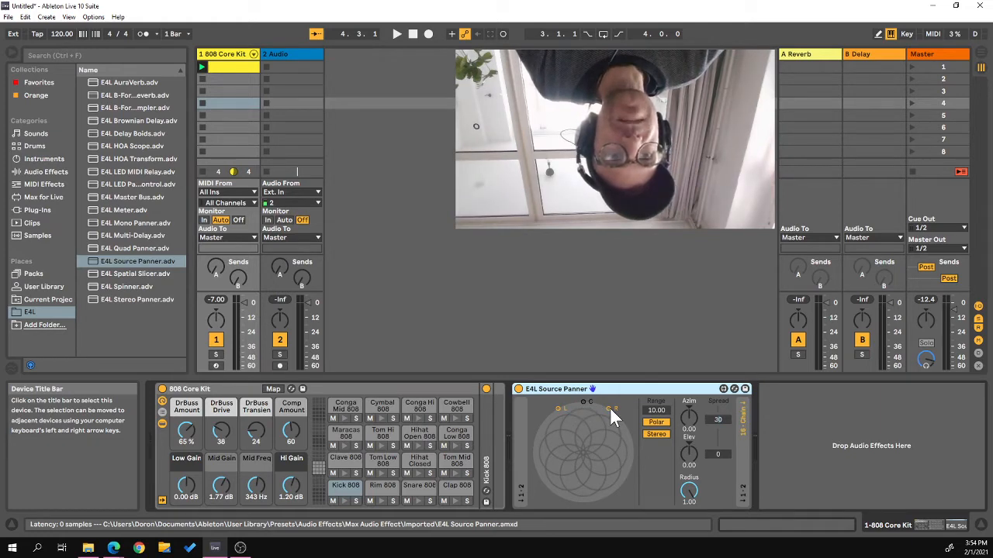
Step: Switch the Source Panner from Stereo to Mono and move its source point to about azimuth 5.93 and radius 0.74
mouse_move(582, 398)
mouse_down()
mouse_move(562, 435)
mouse_move(571, 481)
mouse_move(602, 444)
mouse_move(581, 420)
mouse_move(584, 401)
mouse_move(572, 425)
mouse_move(592, 430)
mouse_move(582, 408)
mouse_move(593, 413)
mouse_up()
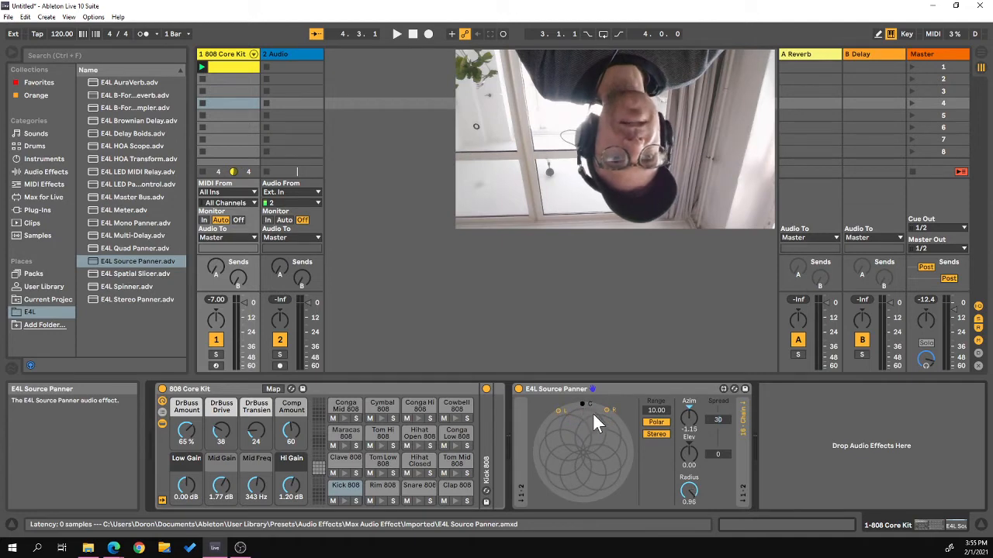
click(653, 435)
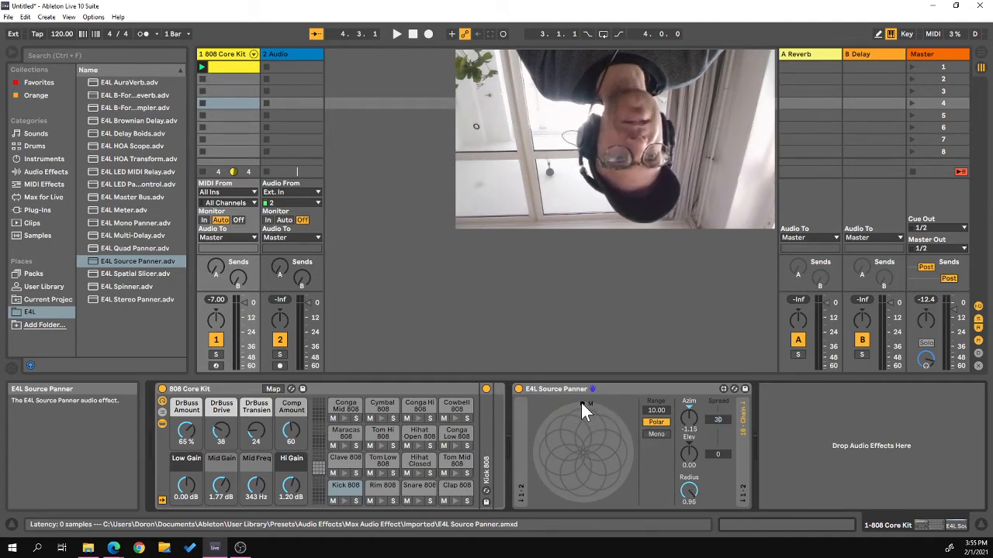
mouse_move(580, 403)
mouse_down()
mouse_move(549, 451)
mouse_move(611, 466)
mouse_move(587, 415)
mouse_up()
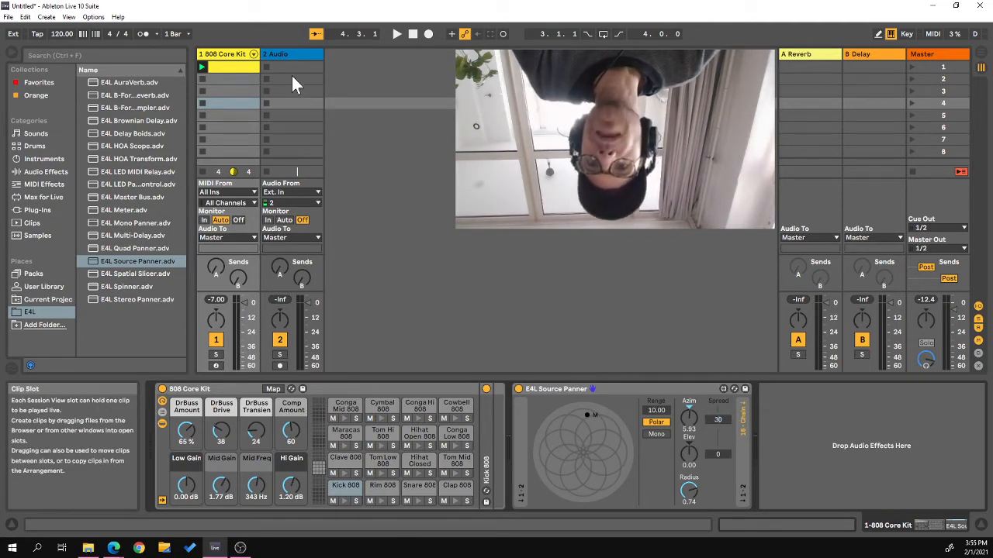
Step: Set the decoder of the E4L Master Bus on the 2 Audio track to Binaural (3rd-order)
click(130, 199)
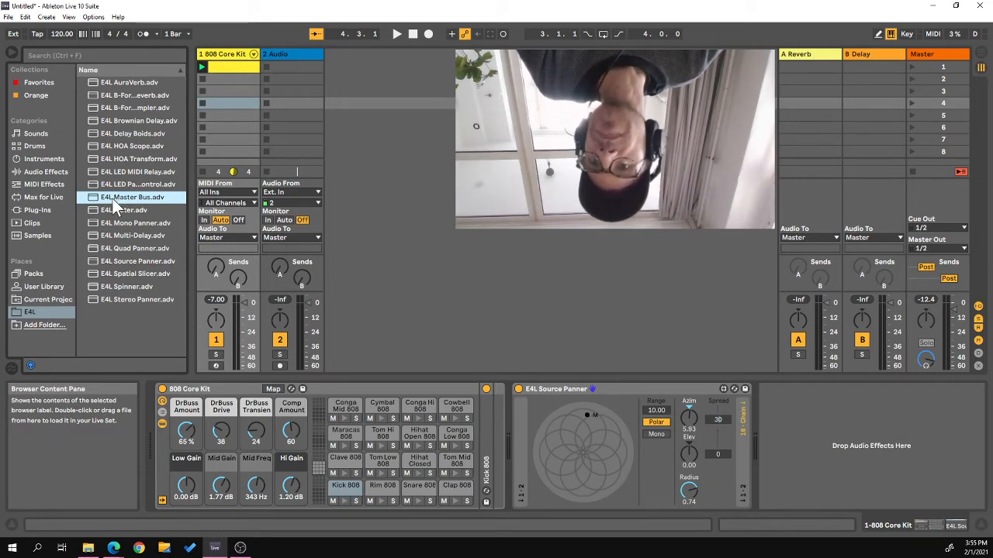
click(296, 53)
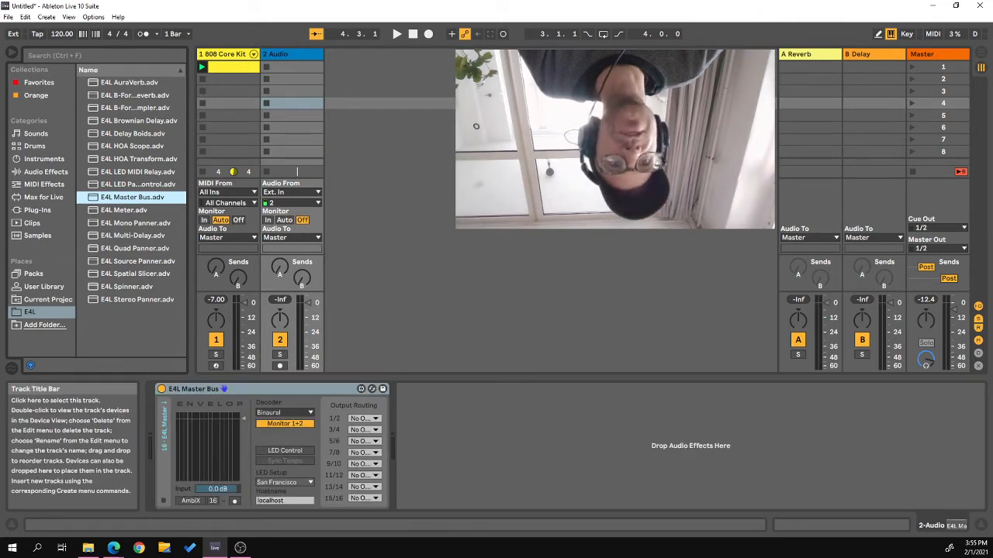
click(279, 414)
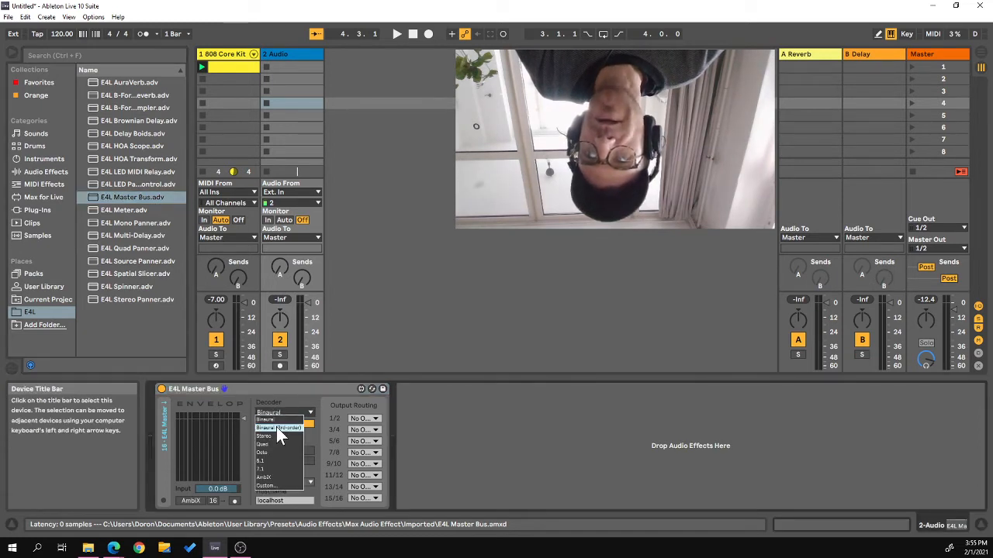
click(277, 428)
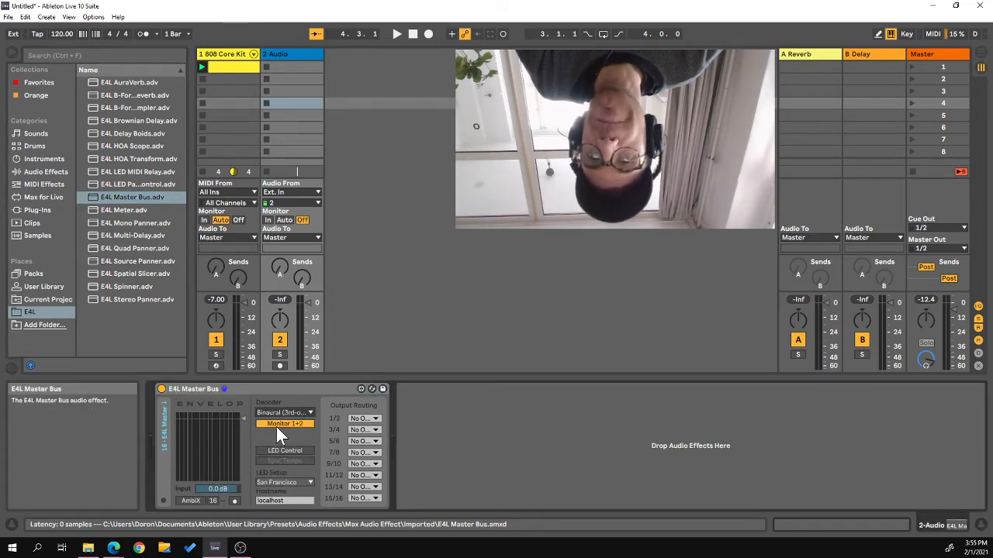
click(286, 414)
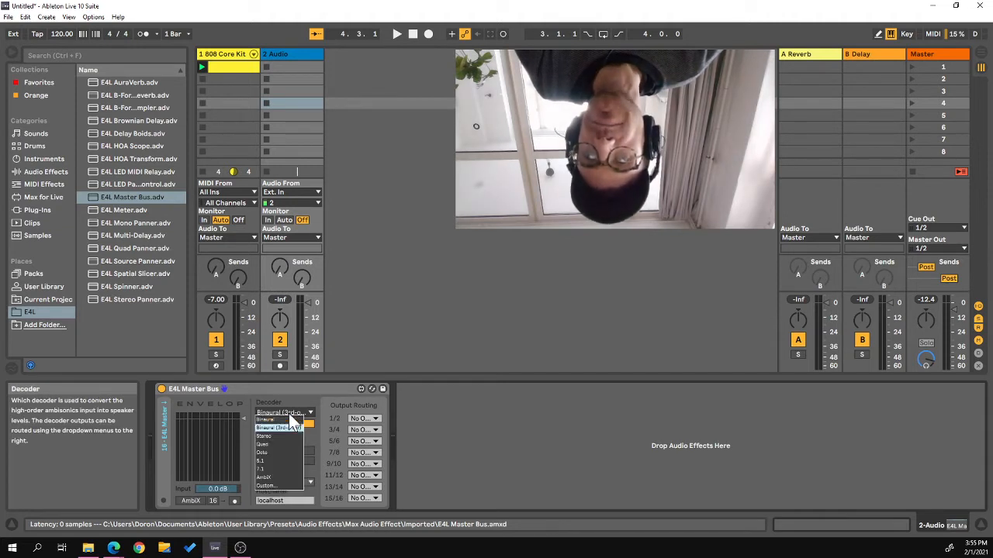
click(286, 428)
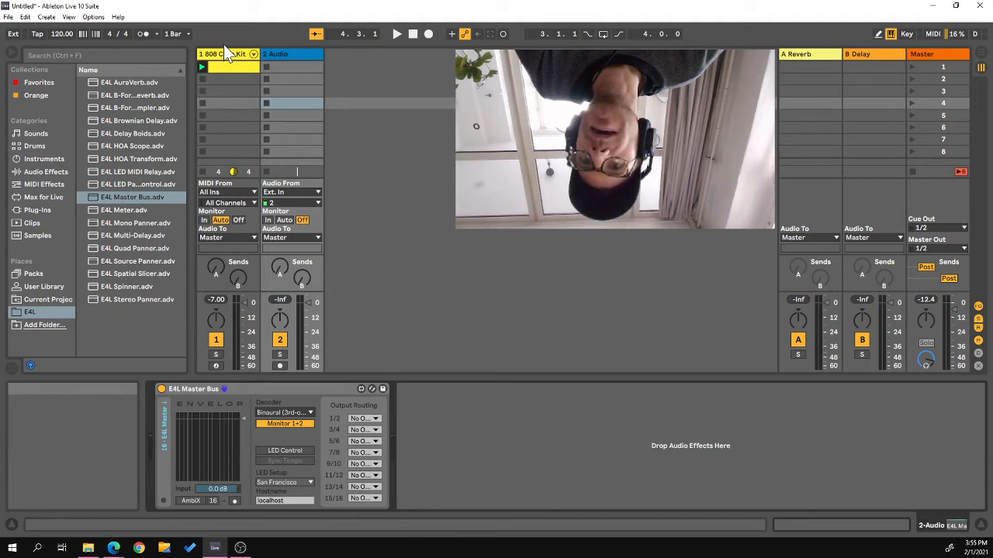
Step: Set the 808 Core Kit track's audio output to Sends Only and route its Source Panner to the E4L Master Bus
click(215, 238)
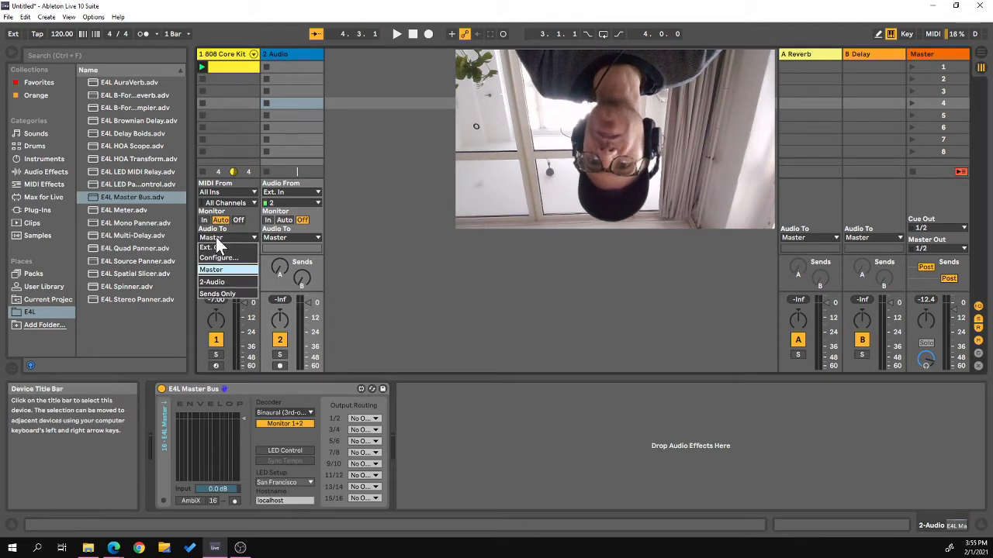
click(221, 293)
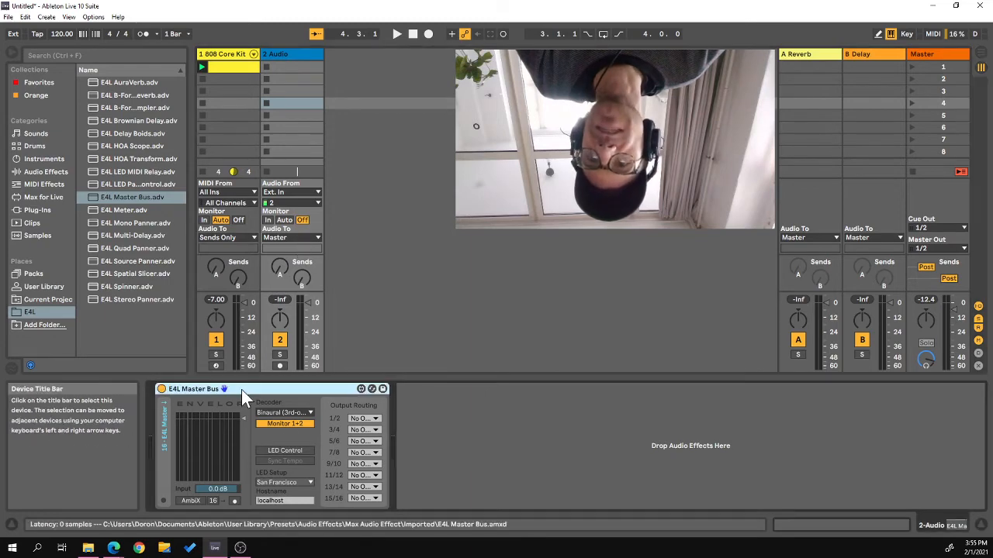
click(230, 52)
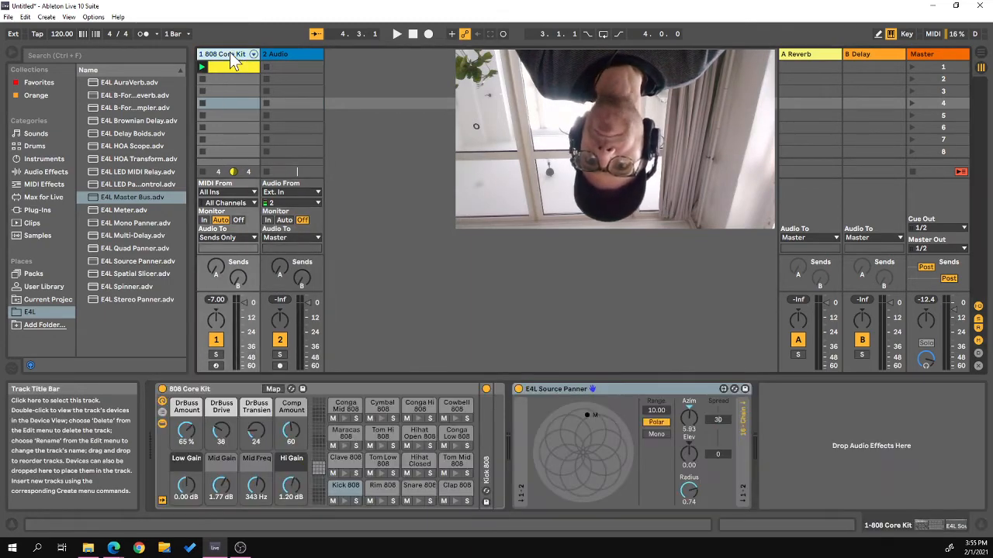
click(744, 444)
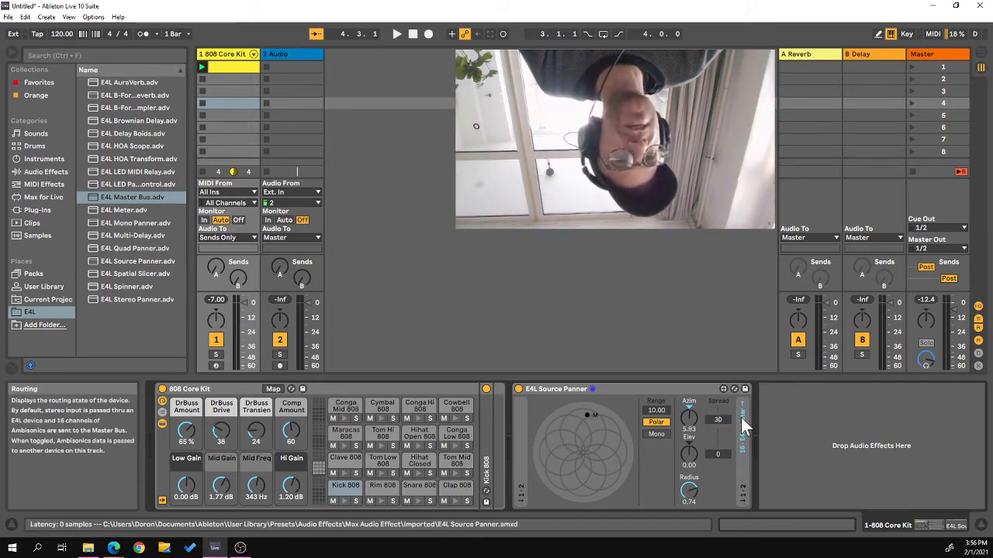
Step: Review the decoder options of the E4L Master Bus on the 2 Audio track, keeping Binaural (3rd-order)
click(282, 54)
click(284, 412)
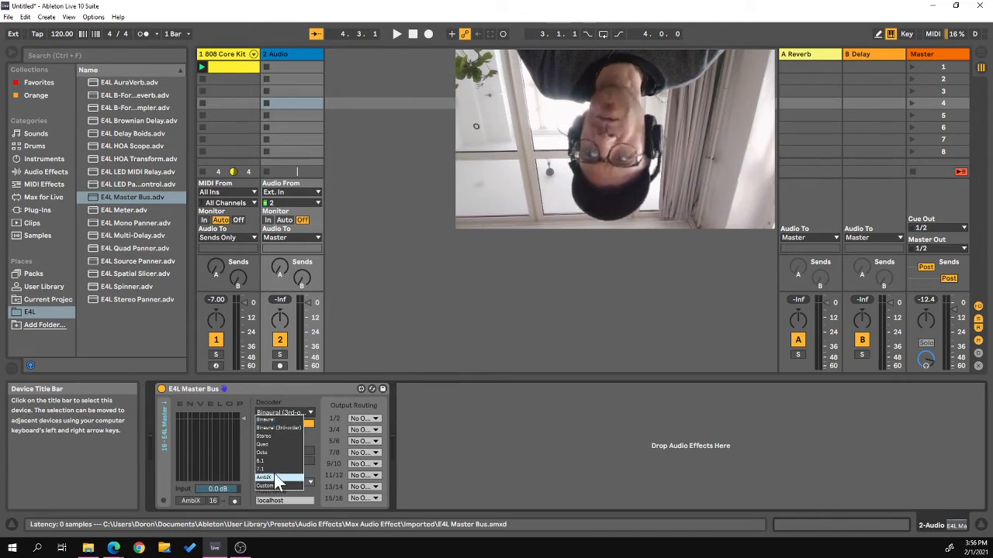
click(275, 429)
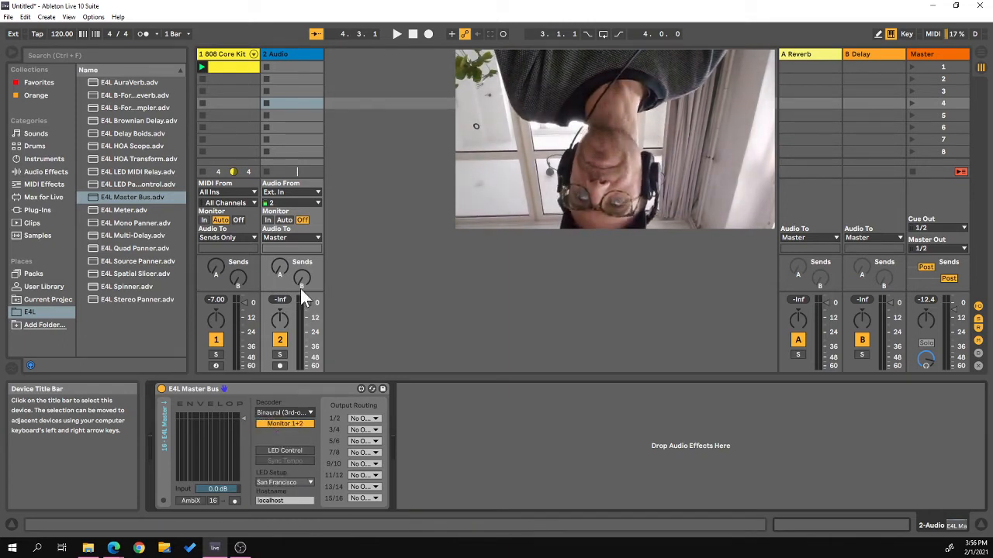
Step: Start playback and move the 808 Core Kit's source point in the Source Panner to about azimuth -40.16 and radius 0.57
click(228, 58)
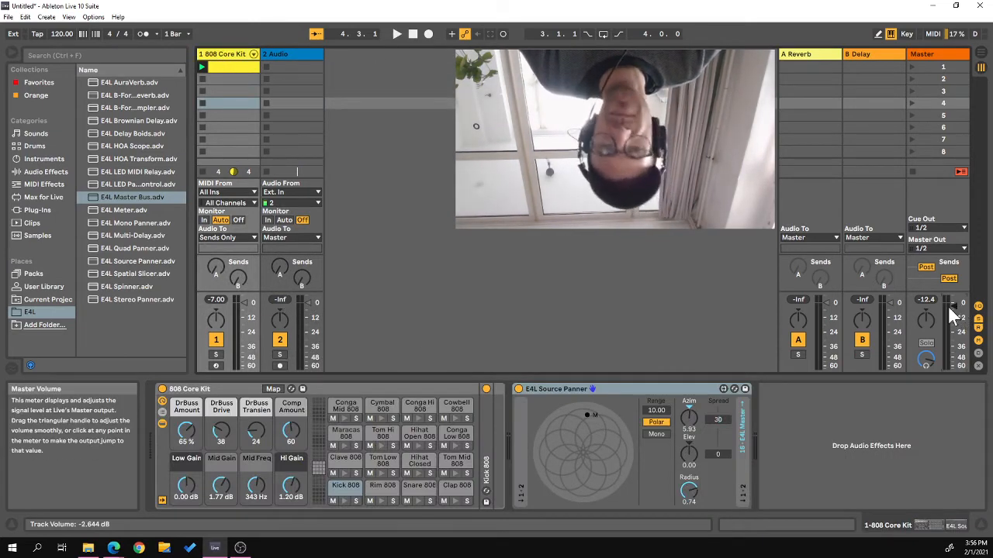
key(space)
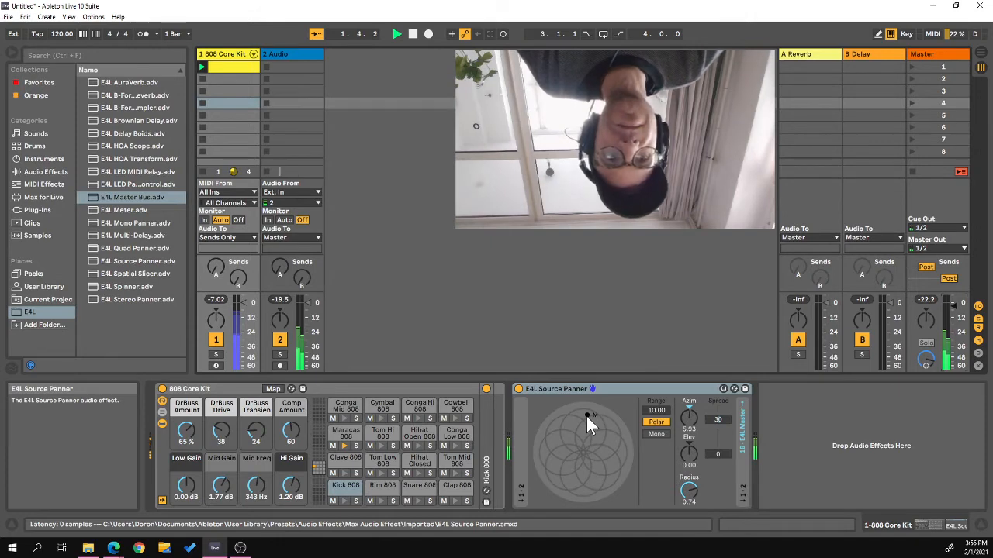
drag(587, 417, 561, 427)
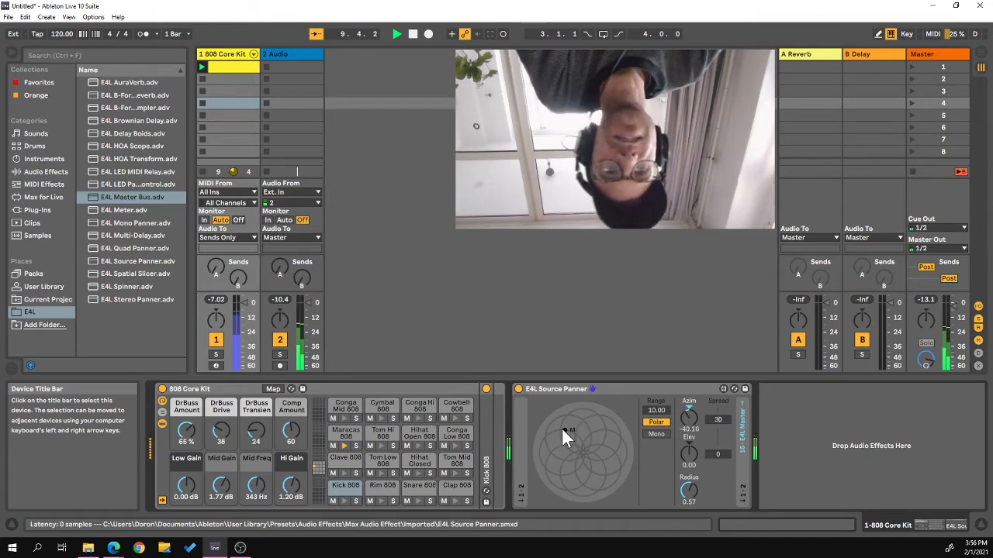
Step: Adjust the Source Panner's azimuth to about 148.82 and its radius to about 0.42 while keeping elevation at 0
mouse_move(688, 413)
mouse_down()
mouse_move(690, 428)
mouse_move(689, 398)
mouse_move(689, 413)
mouse_up()
drag(688, 488, 688, 496)
mouse_move(693, 453)
mouse_down()
mouse_move(693, 438)
mouse_move(693, 468)
mouse_move(690, 454)
mouse_up()
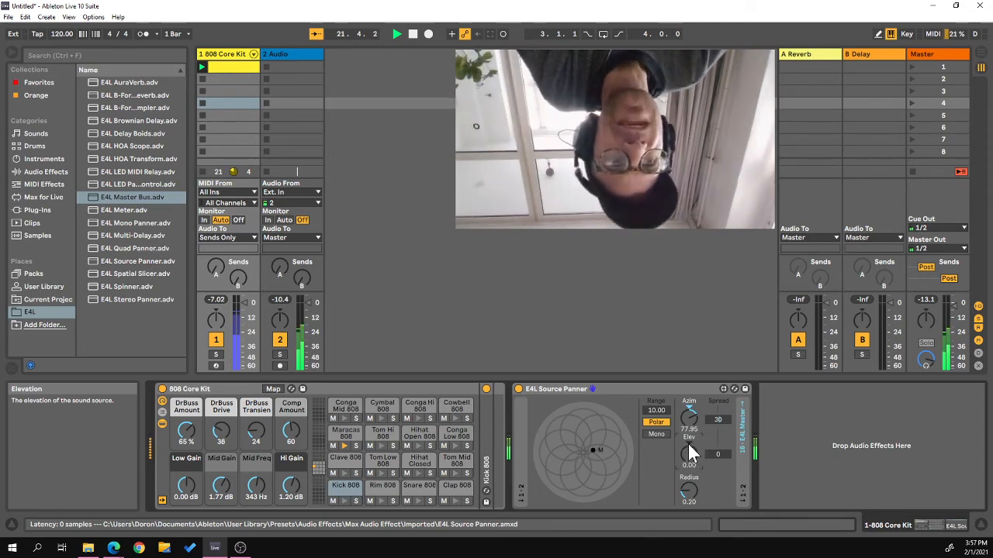
drag(688, 491, 688, 464)
mouse_move(689, 417)
mouse_down()
mouse_move(688, 454)
mouse_move(688, 395)
mouse_move(688, 471)
mouse_move(688, 400)
mouse_up()
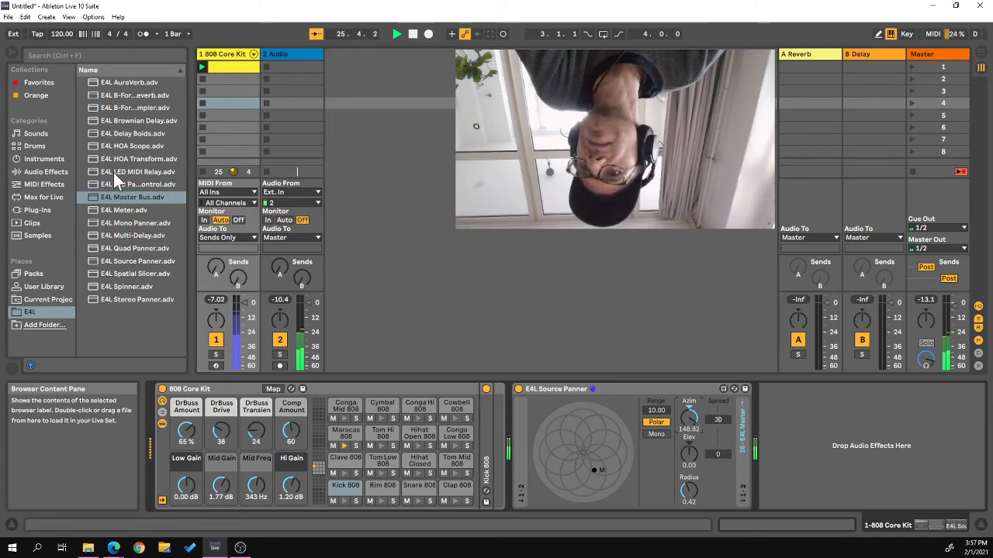
Step: Add the Max for Live LFO before the Source Panner and map it to the panner's azimuth
click(27, 197)
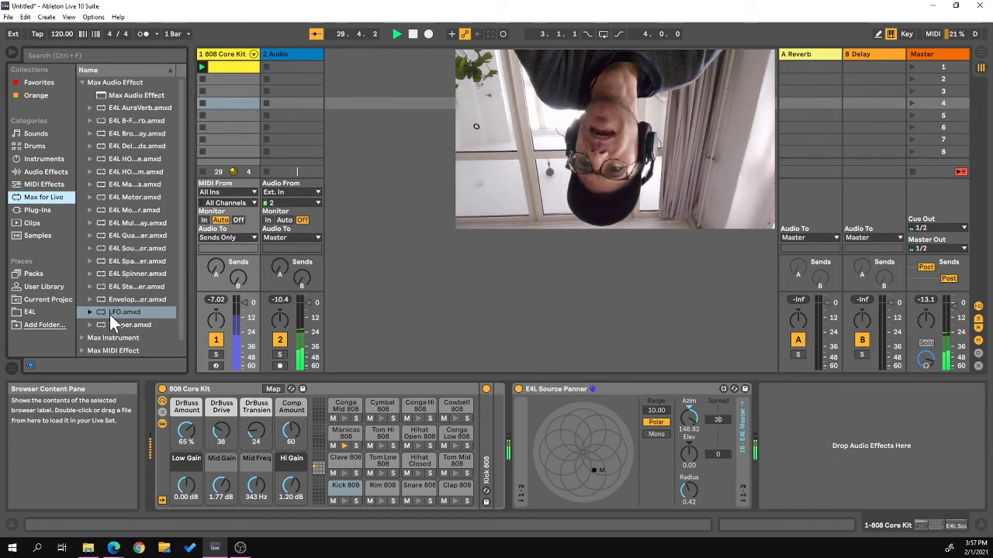
drag(109, 315, 512, 407)
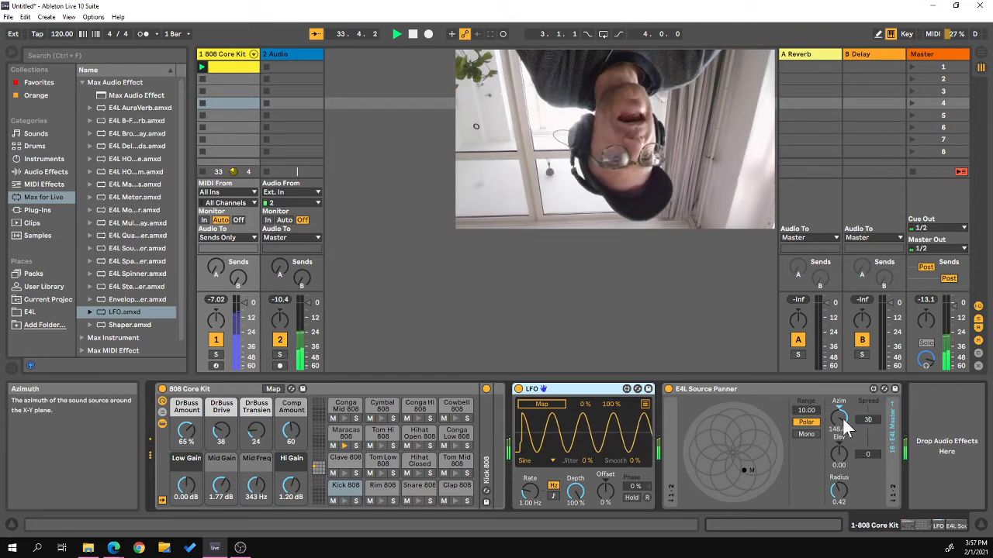
click(533, 405)
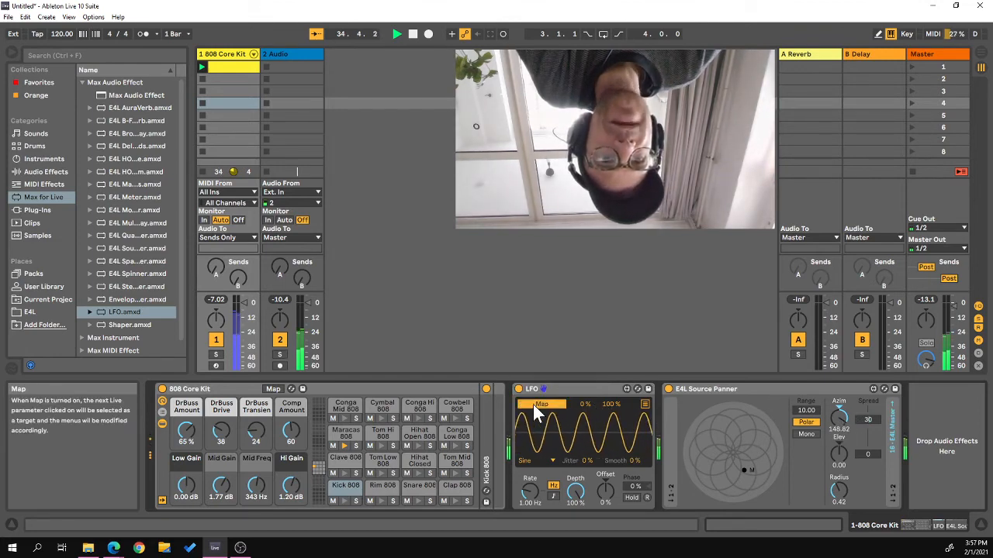
click(839, 419)
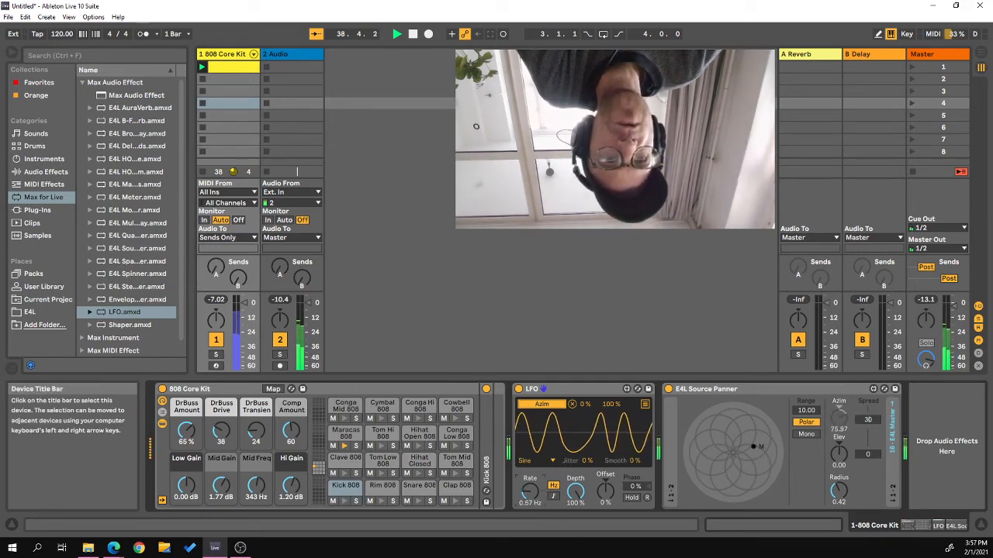
Step: Change the LFO's waveform to Up and switch its rate to tempo-synced note values at 1
click(549, 459)
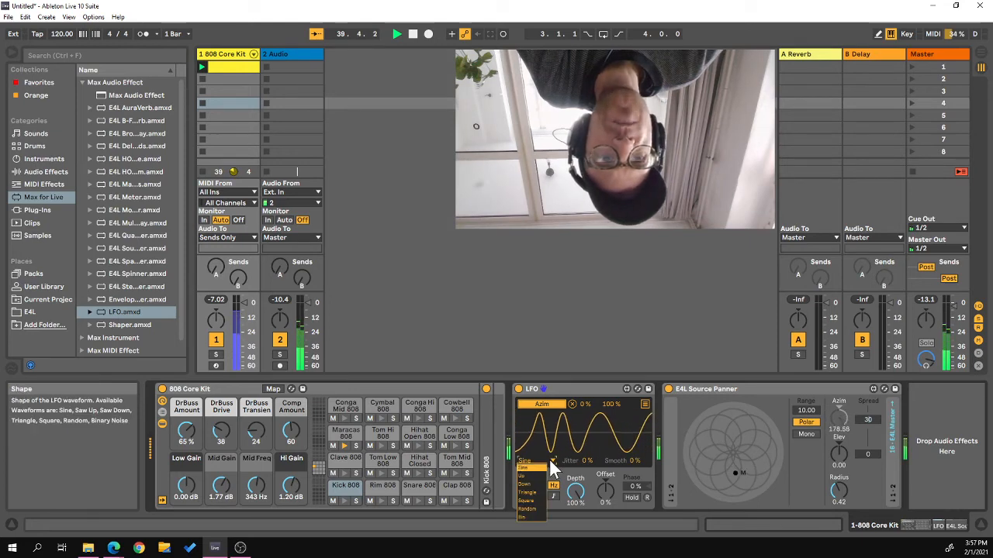
click(532, 475)
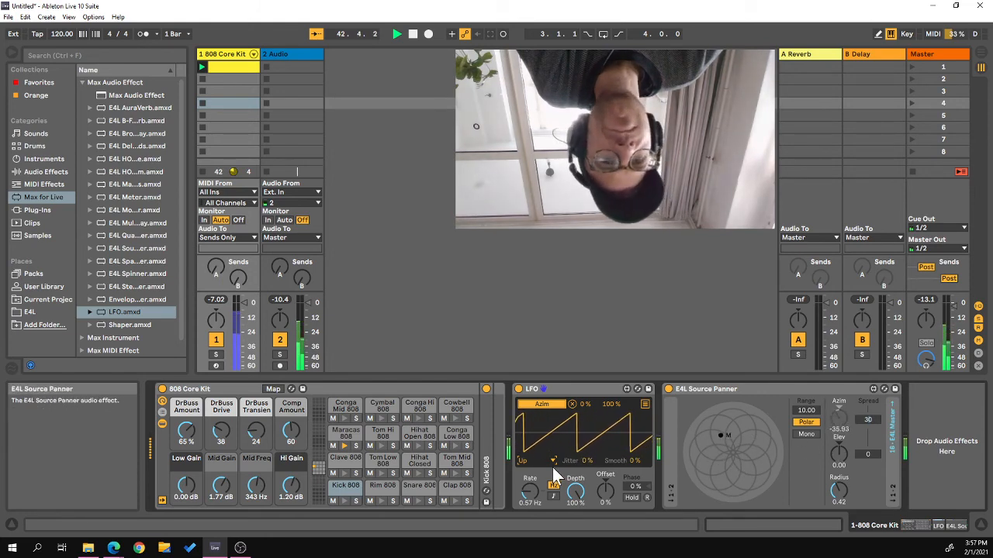
mouse_move(531, 493)
mouse_down()
mouse_move(531, 443)
mouse_move(531, 490)
mouse_up()
click(553, 495)
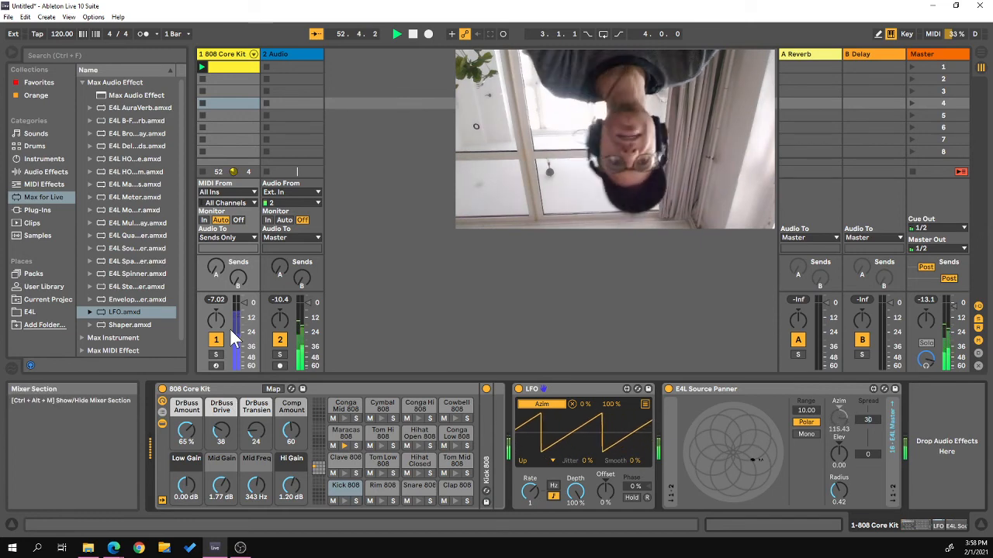
Step: Try the Source Panner's radius at 0.00, set it to 1.00, and set the LFO's synced rate to 2
drag(838, 490, 838, 390)
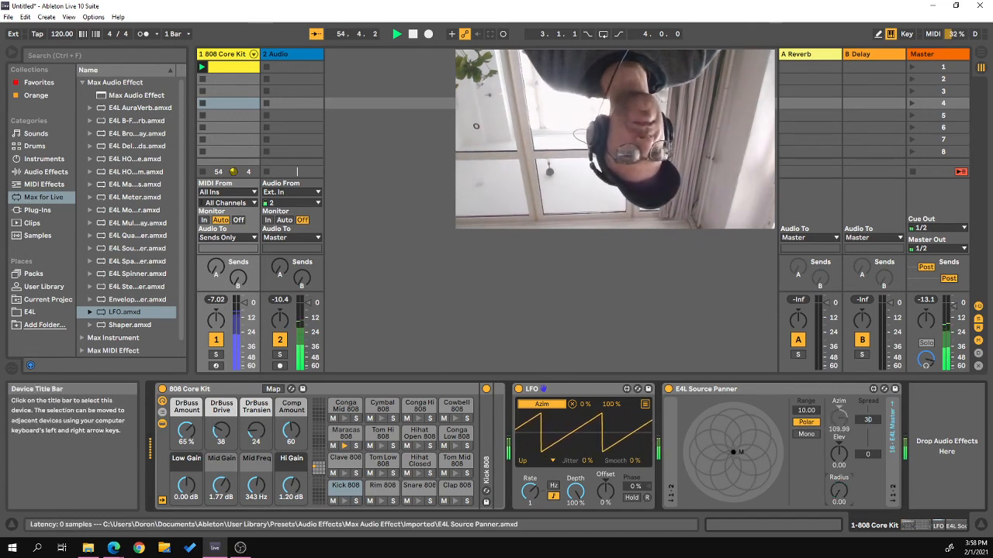
drag(838, 490, 838, 452)
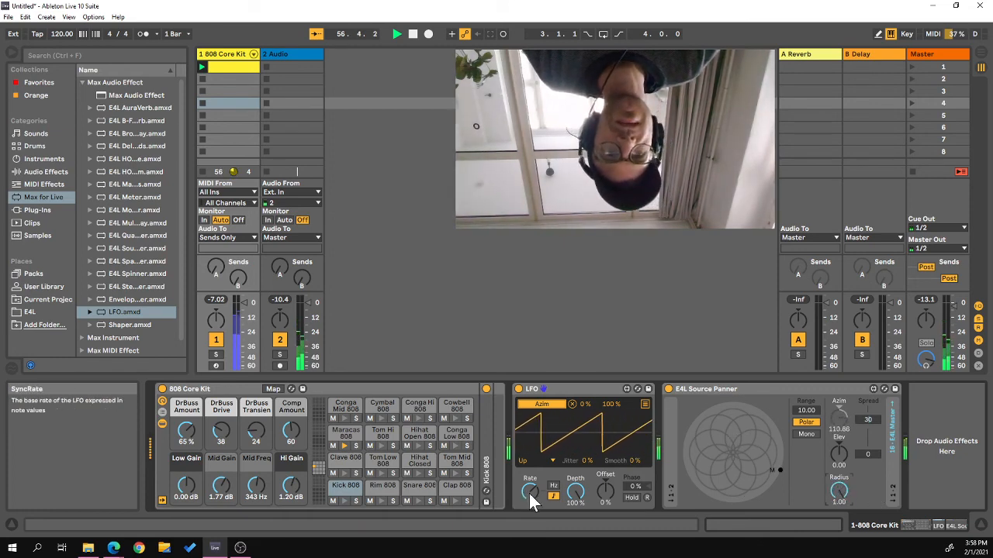
drag(531, 495, 530, 486)
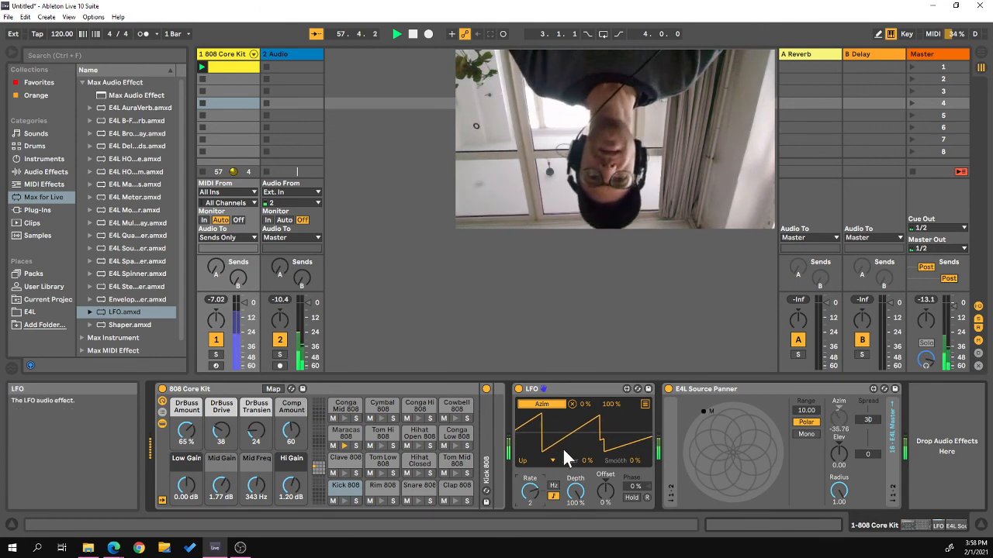